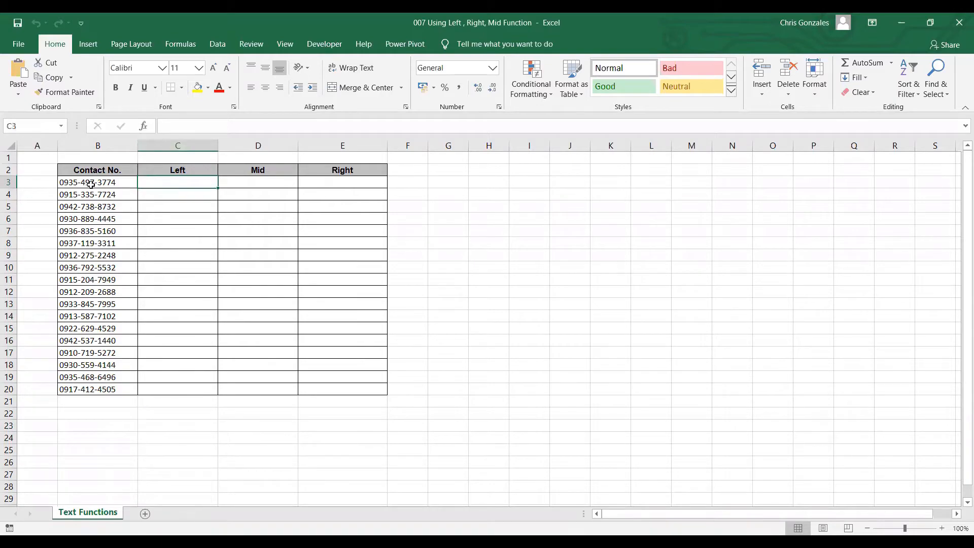
Zoom the worksheet in to 180% and scroll back to the top of the table
left_click(942, 528)
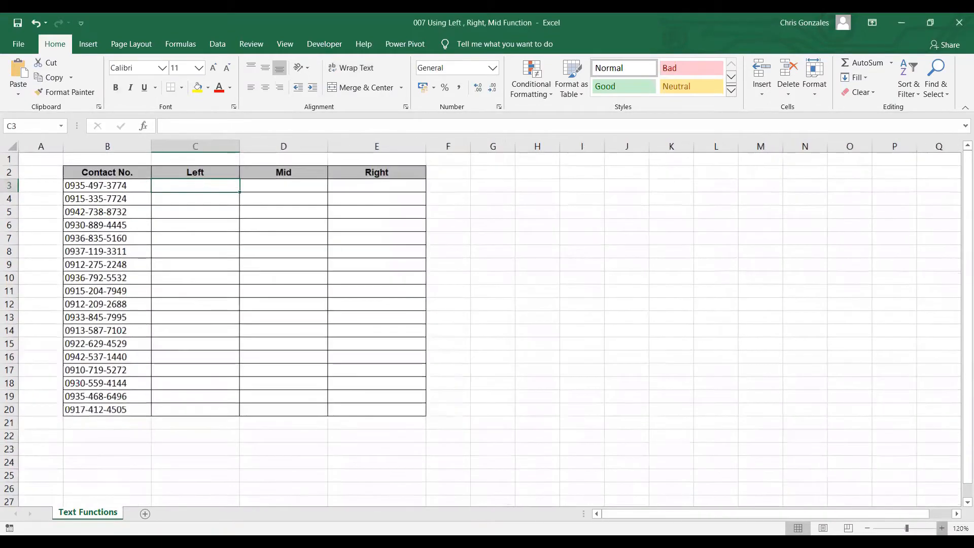
left_click(941, 528)
left_click(942, 528)
left_click(941, 528)
left_click(942, 528)
left_click(942, 528)
left_click(941, 528)
left_click(942, 528)
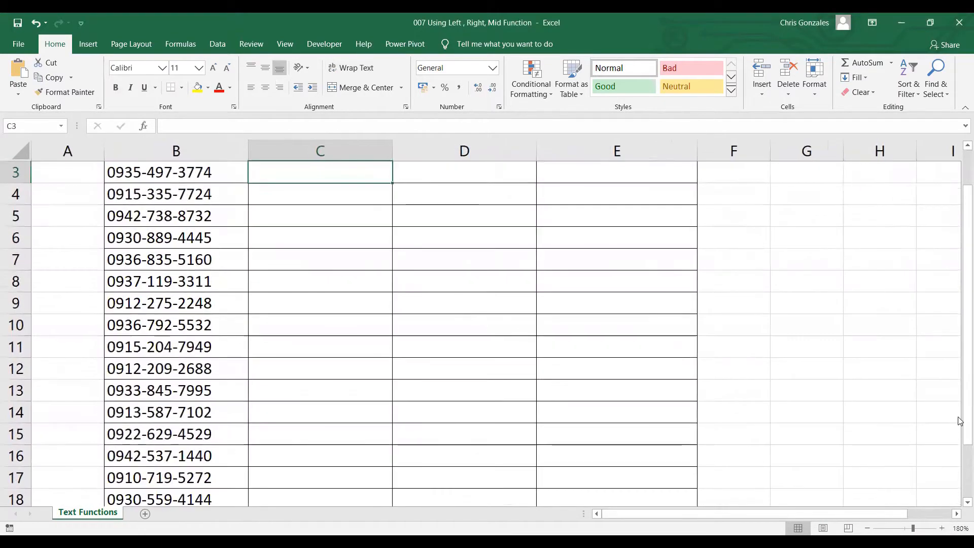
scroll(511, 311, "up", 1)
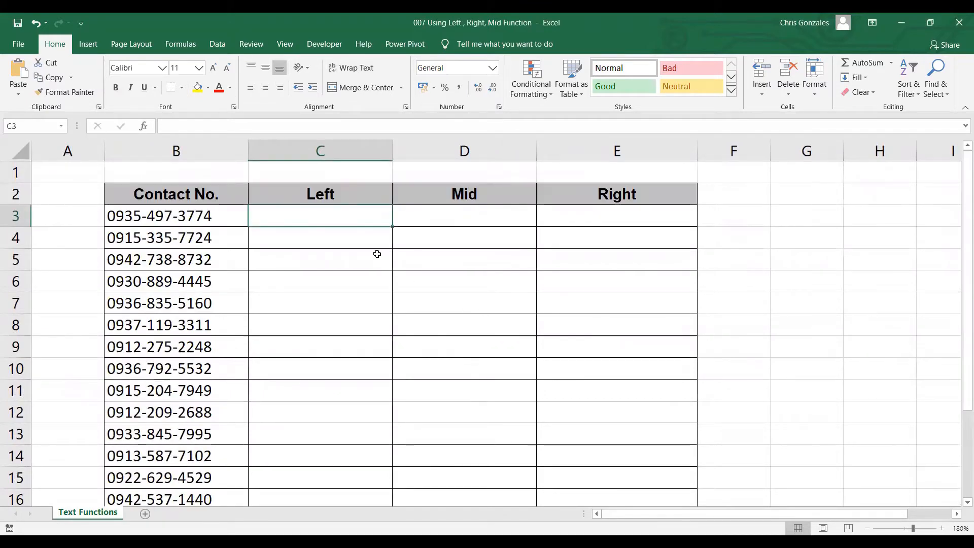
type("=LEFT")
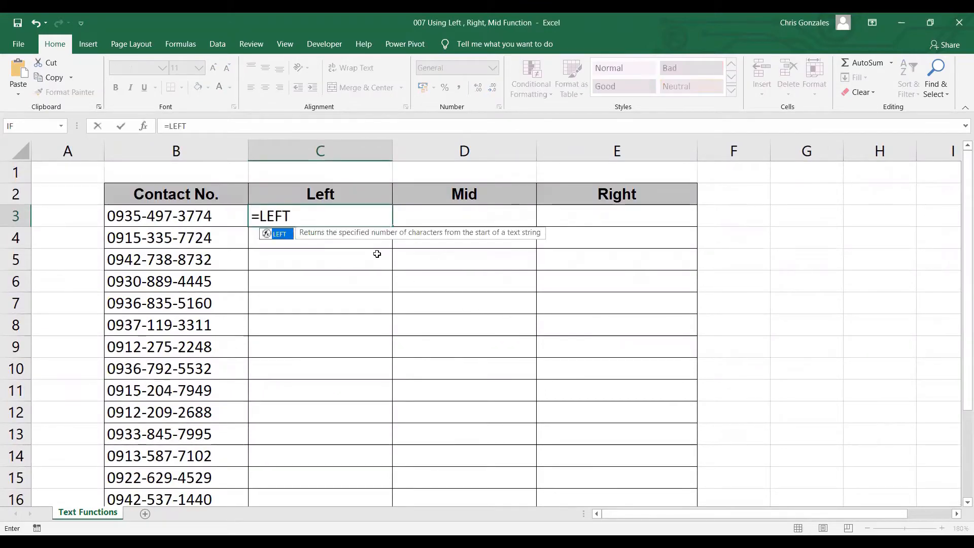
type("(")
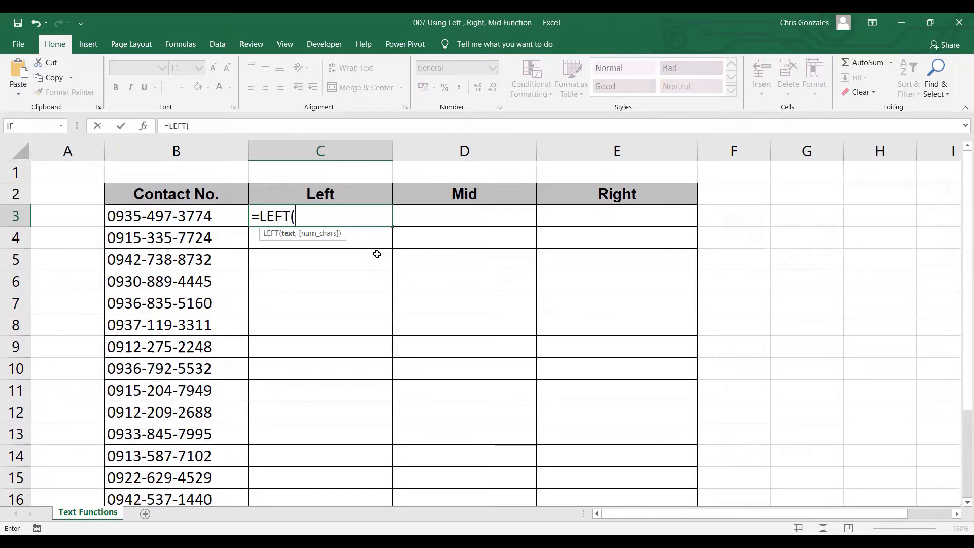
left_click(196, 218)
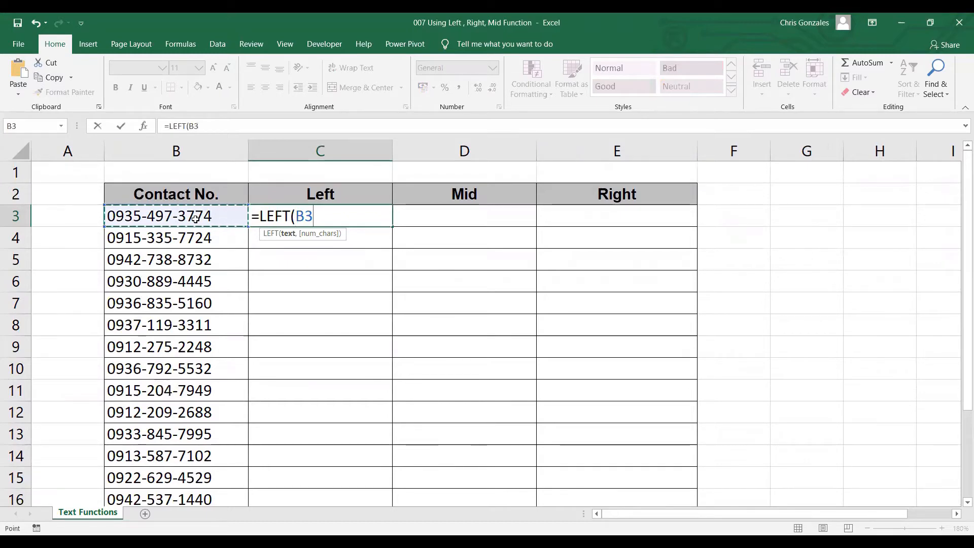
type(",")
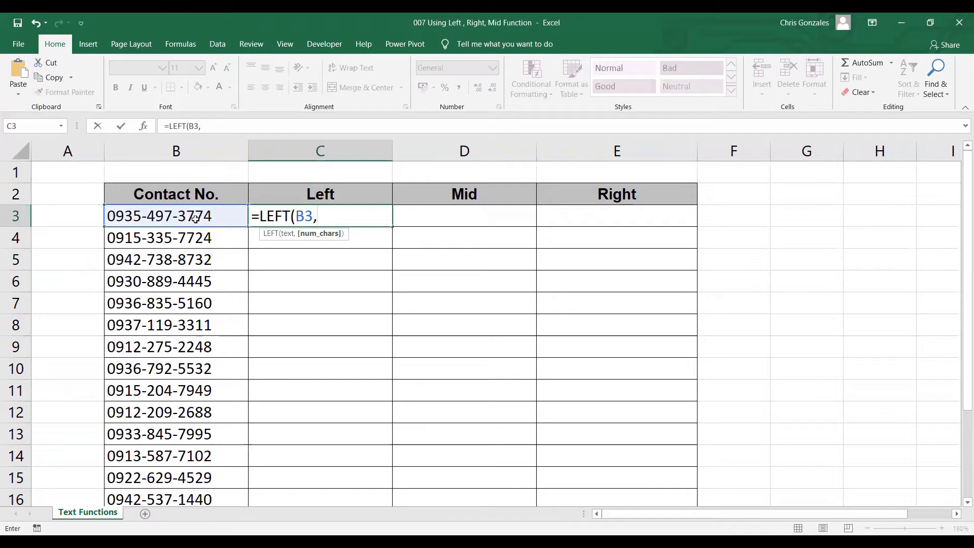
type("4)")
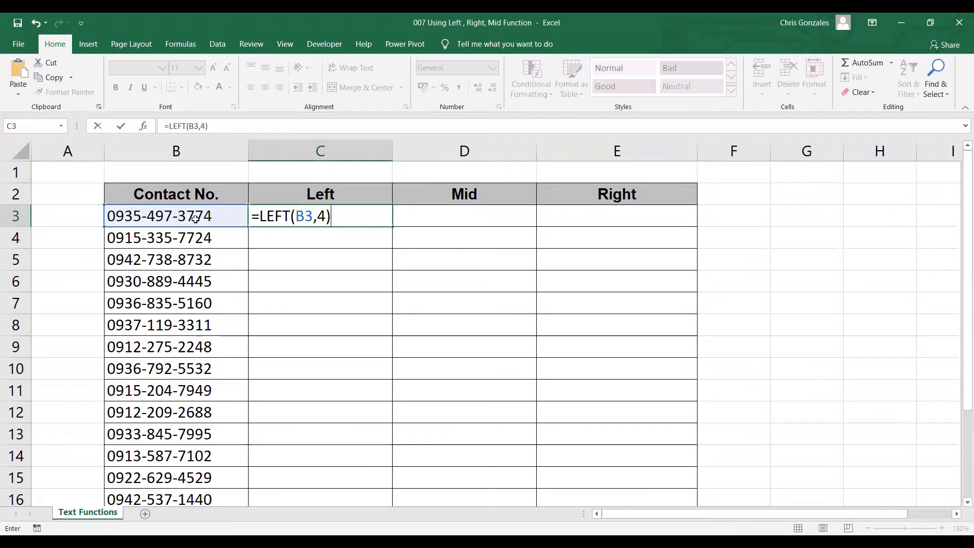
key("ctrl+Return")
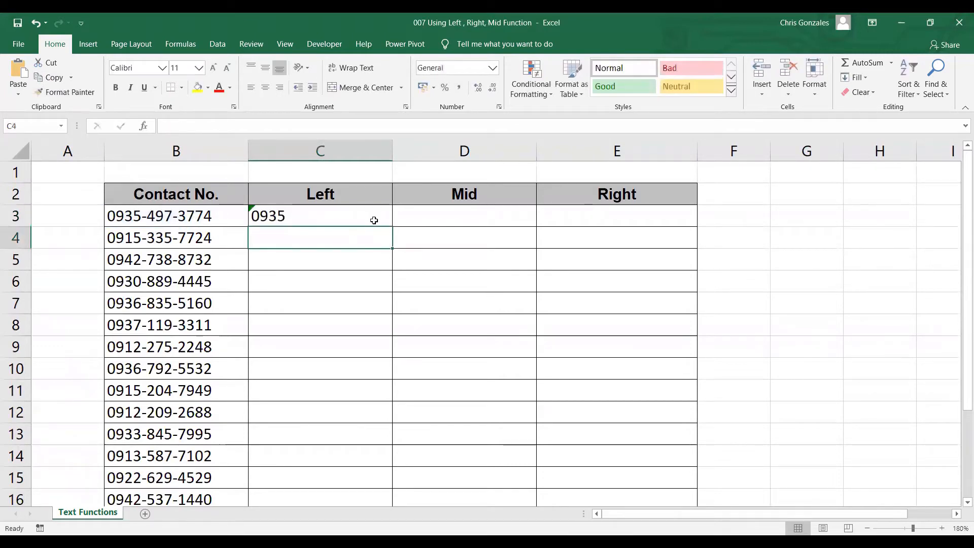
Copy C3's LEFT formula down through C20
left_click_drag(387, 227, 362, 511)
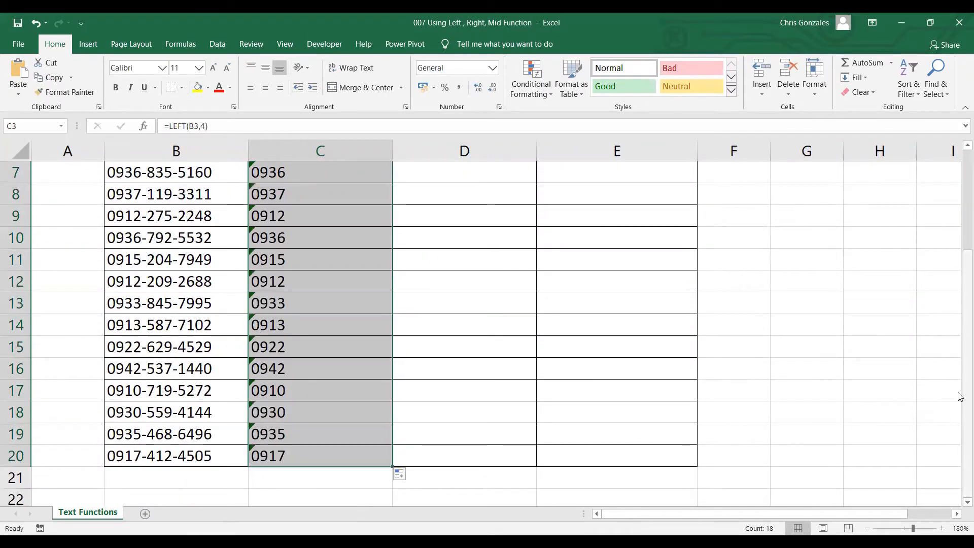
scroll(960, 397, "up", 2)
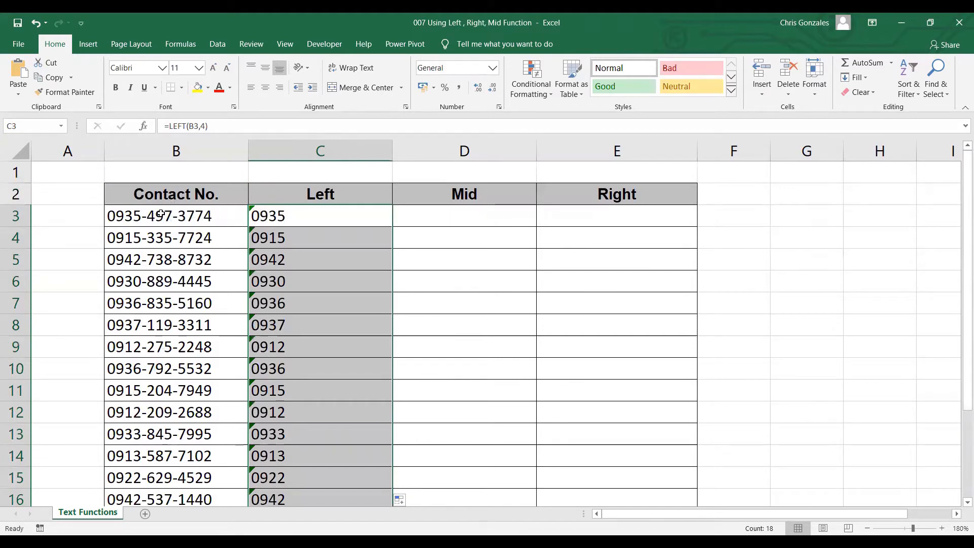
left_click(464, 218)
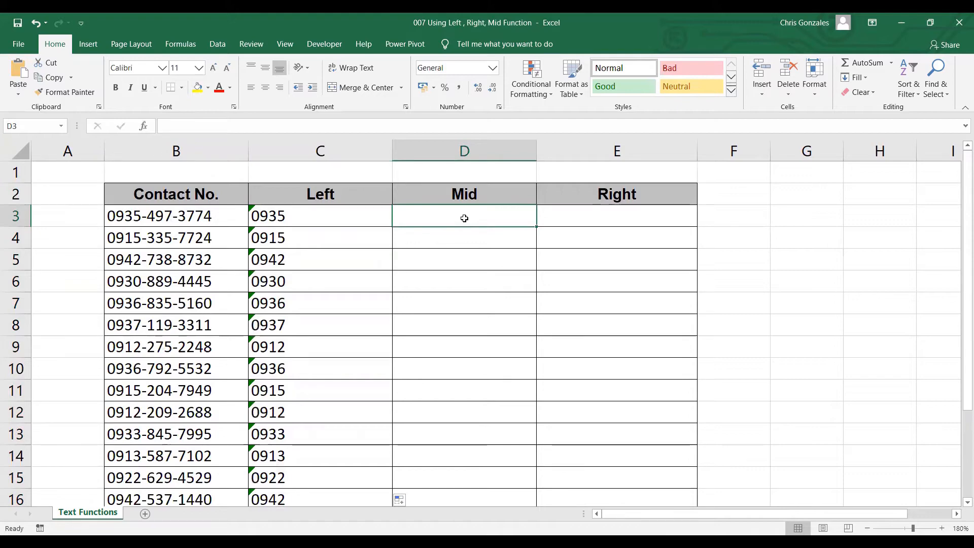
type("=")
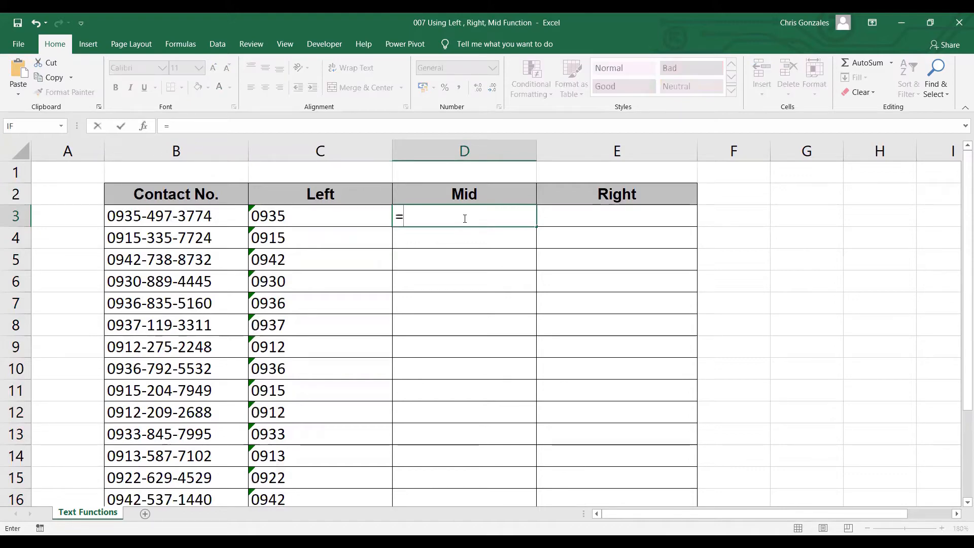
type("MID(")
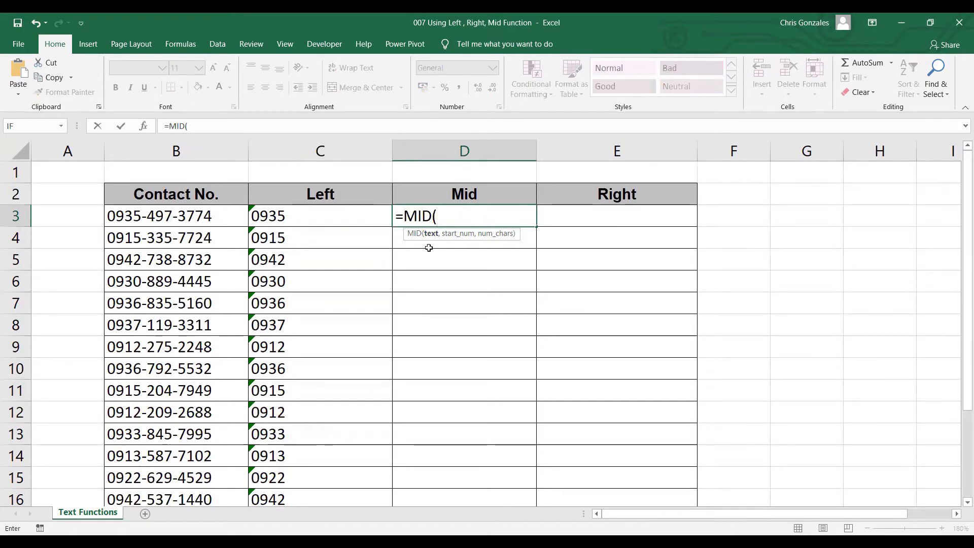
left_click(200, 215)
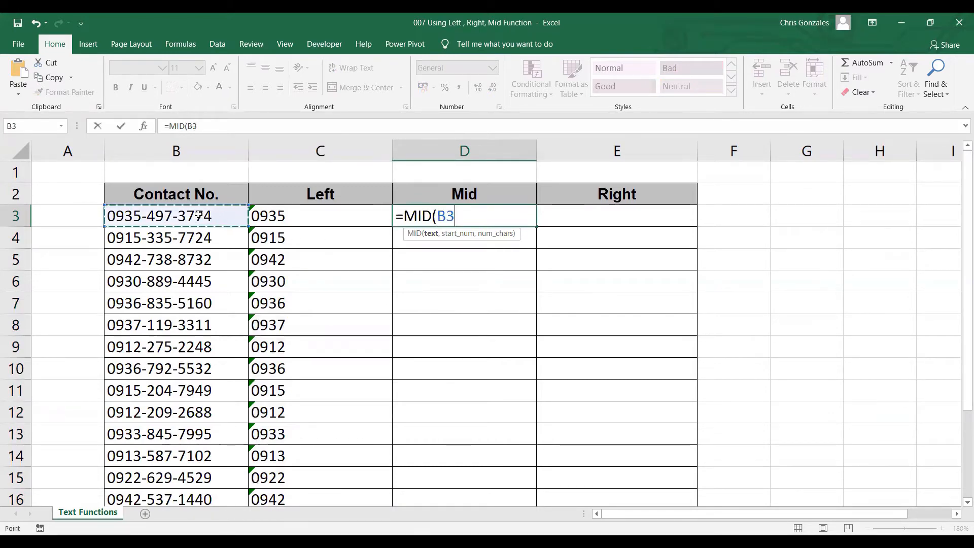
type(",")
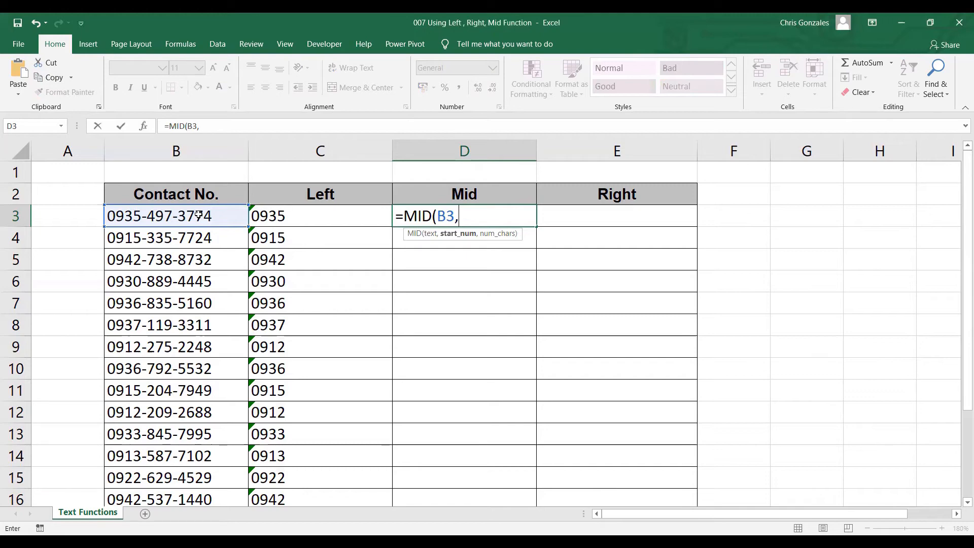
type("6")
type(",")
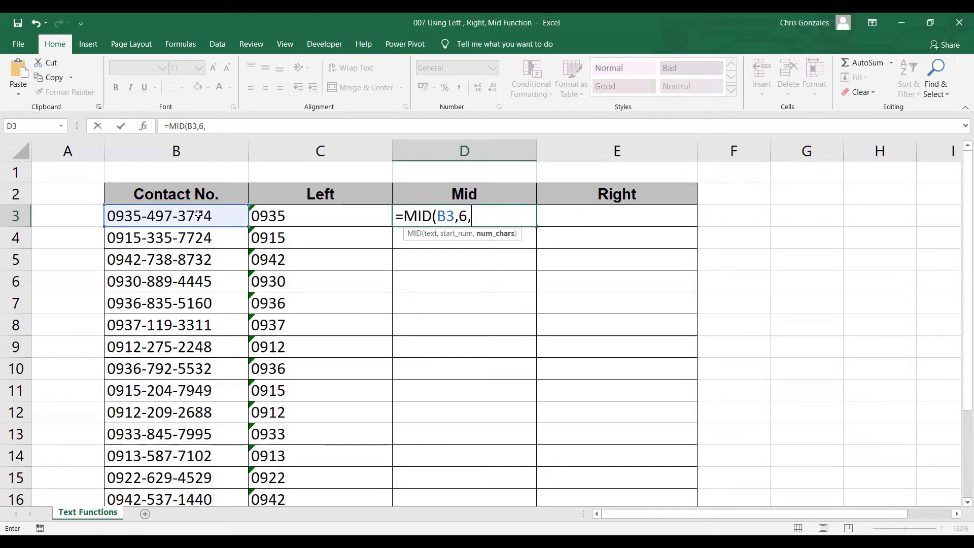
type("3)")
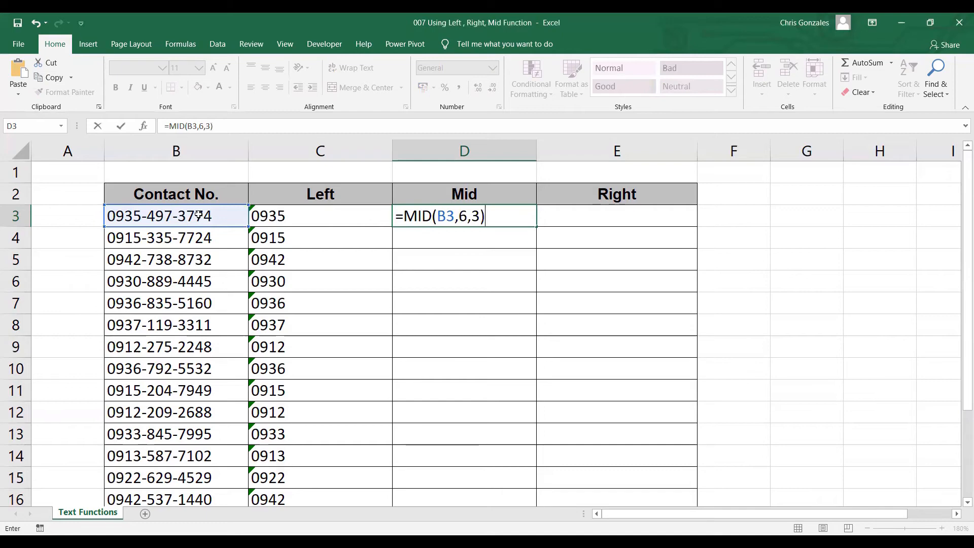
key("Return")
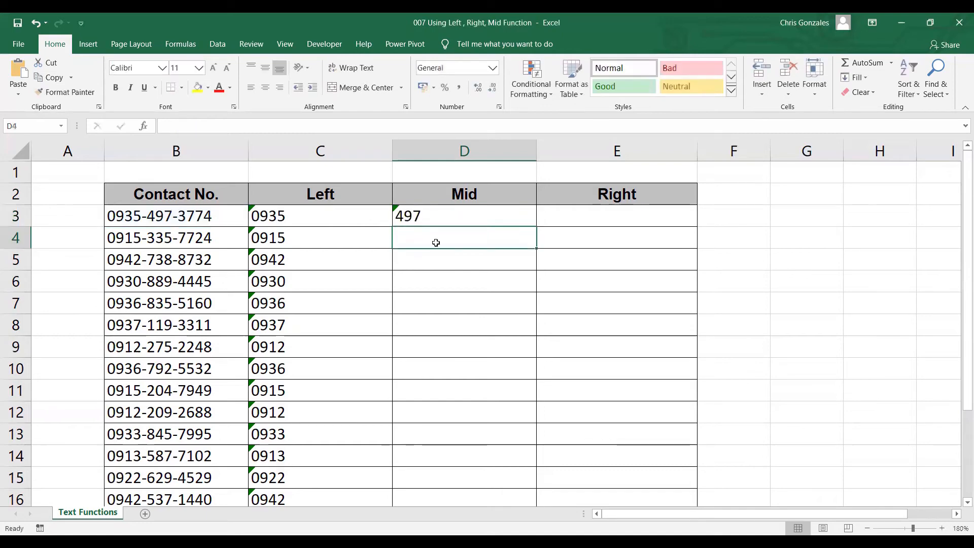
Copy D3's MID formula down through D20
left_click(524, 222)
left_click_drag(534, 227, 520, 514)
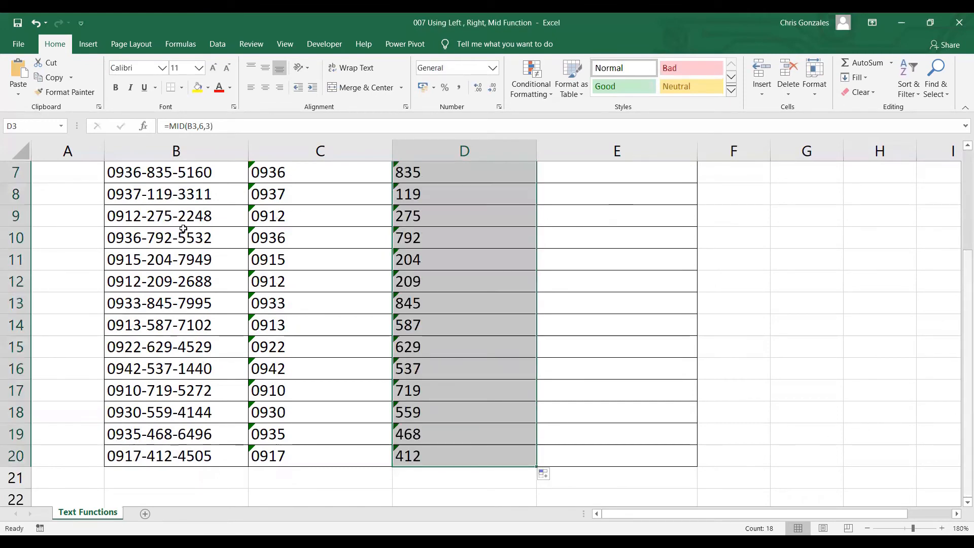
scroll(183, 229, "up", 2)
key("Right")
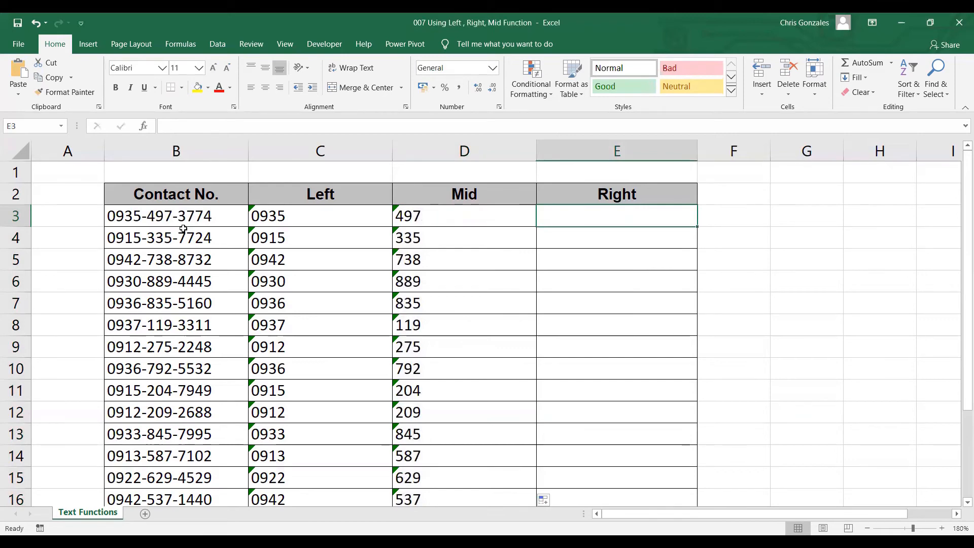
type("=")
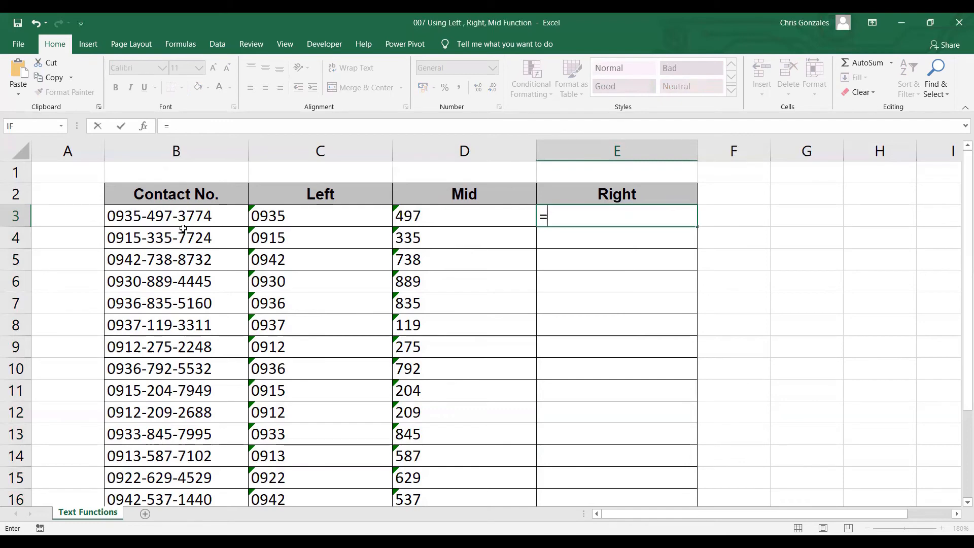
type("RIGHT(")
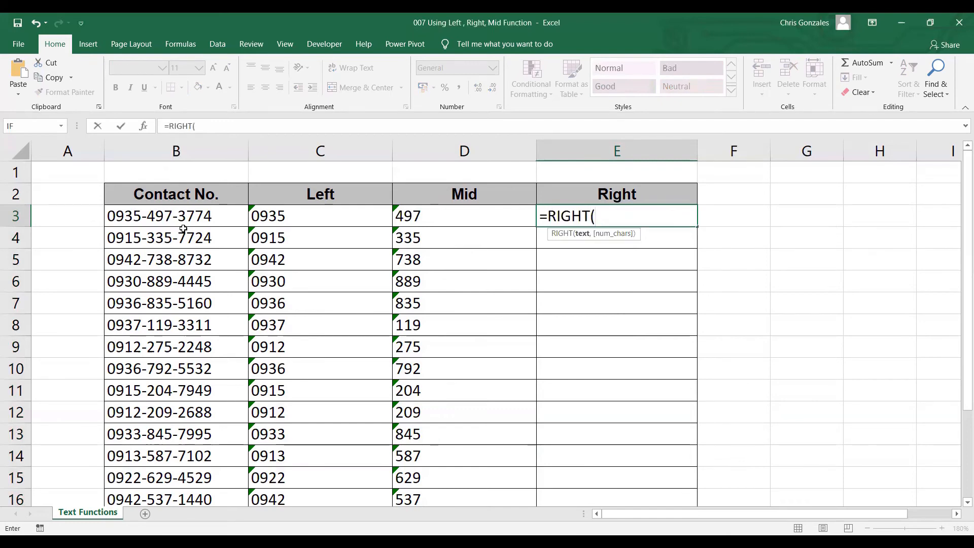
left_click(184, 223)
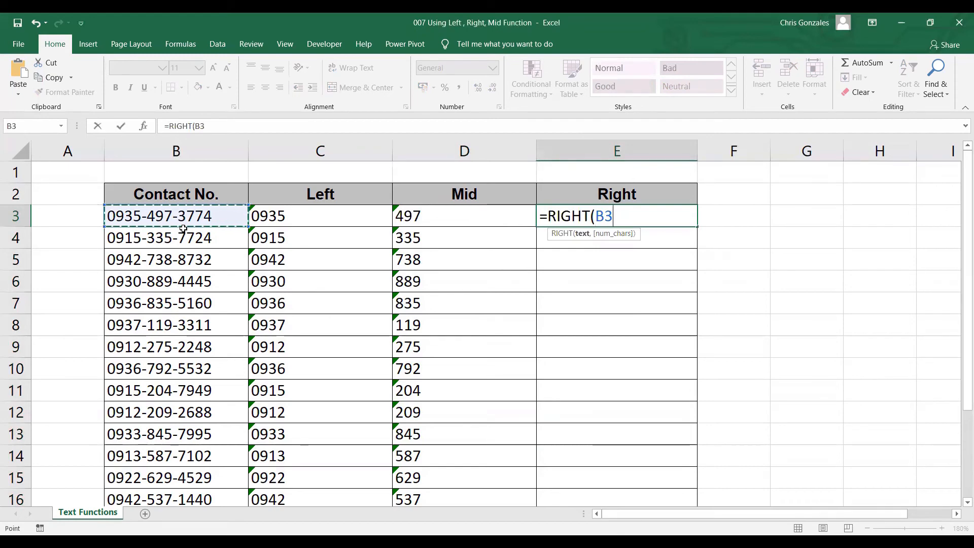
type(",")
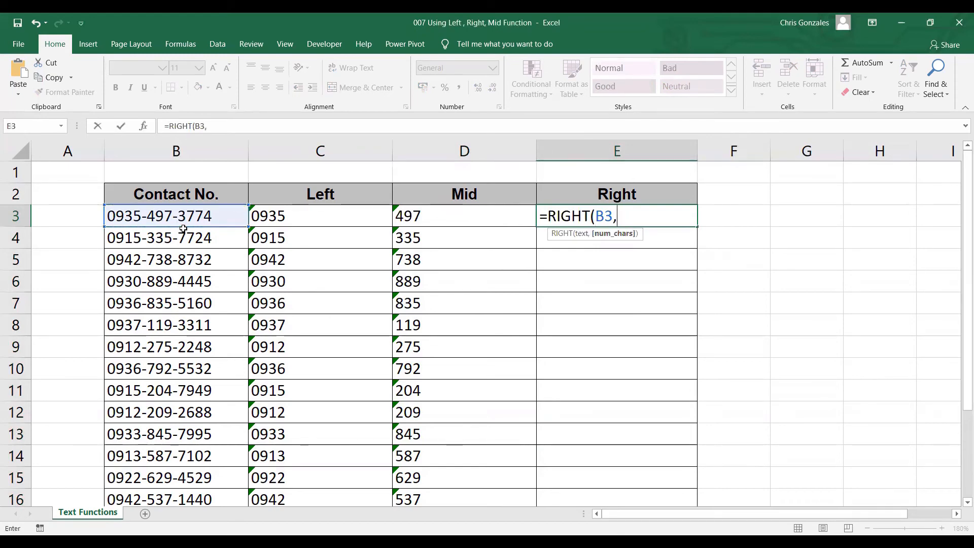
type("4)")
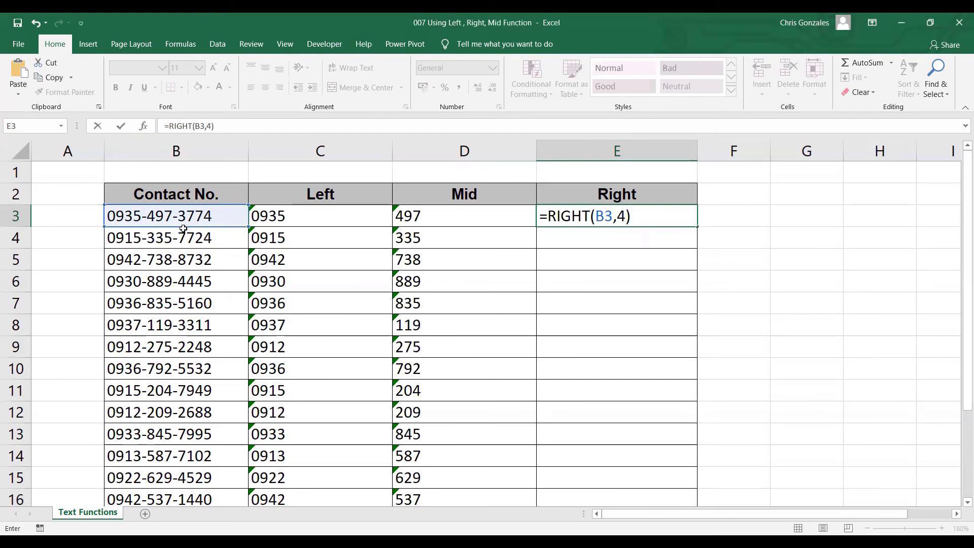
key("Return")
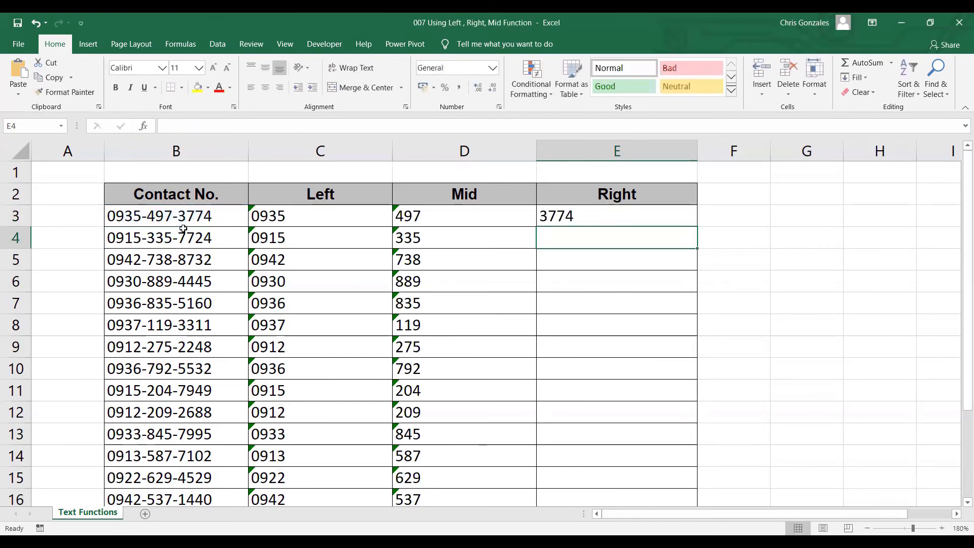
left_click(637, 210)
Copy E3's RIGHT formula down through E20
left_click_drag(697, 226, 653, 477)
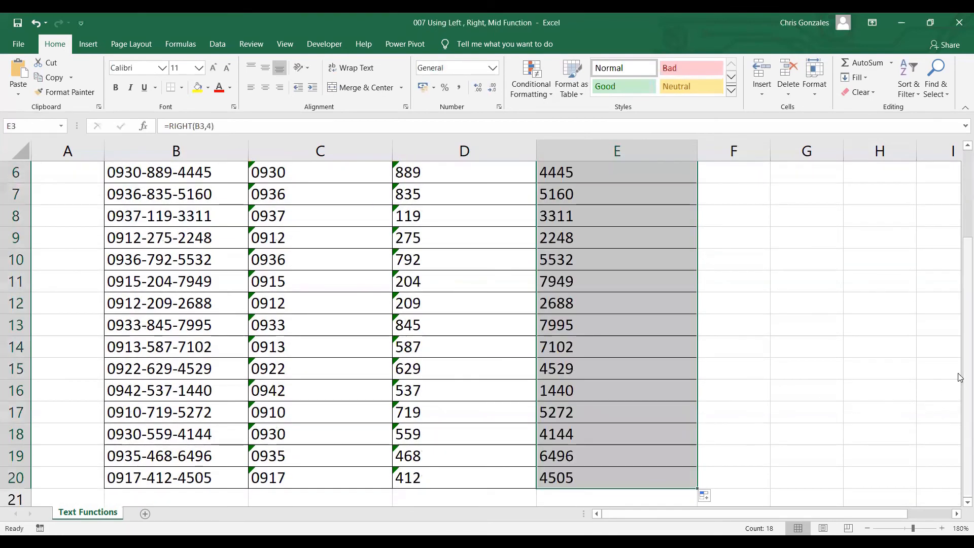
scroll(960, 277, "up", 2)
left_click(605, 222)
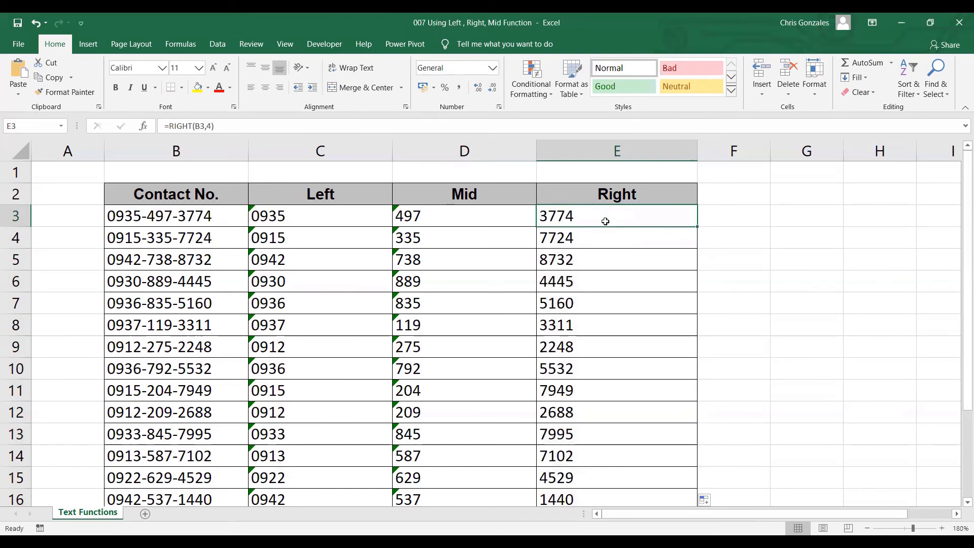
left_click(333, 218)
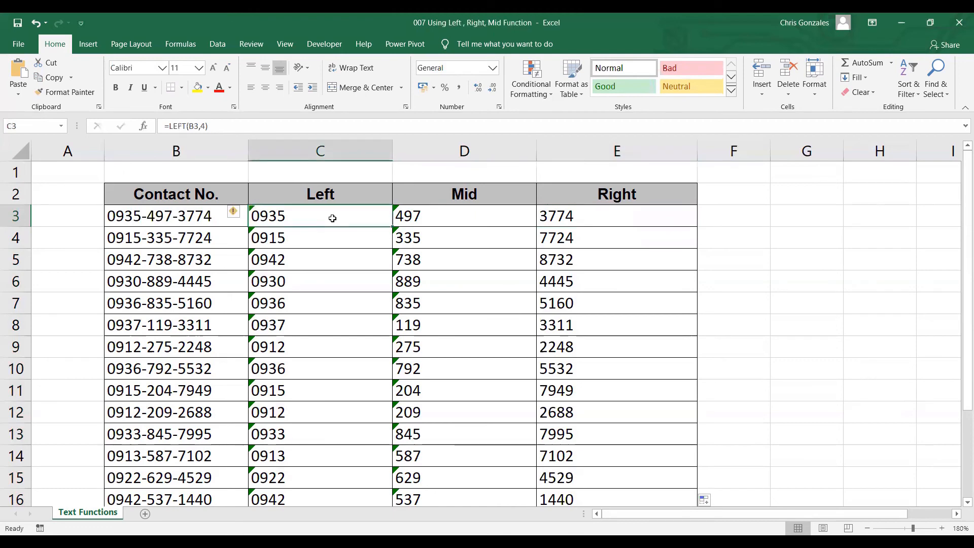
left_click(437, 218)
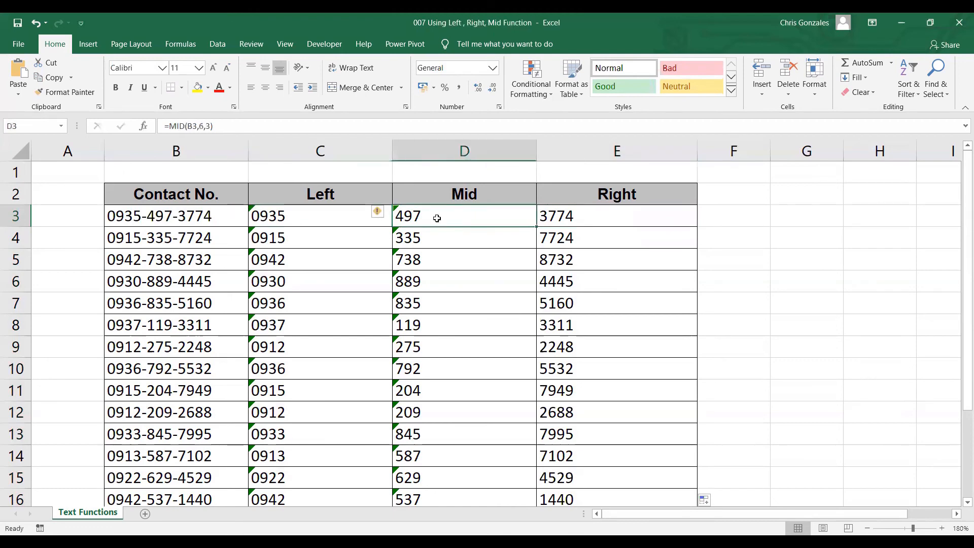
left_click(590, 222)
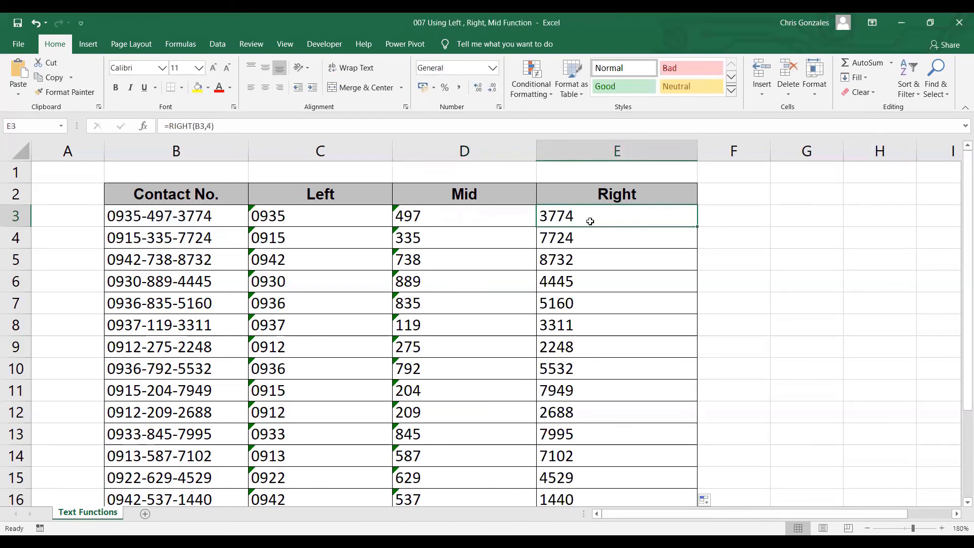
left_click(200, 199)
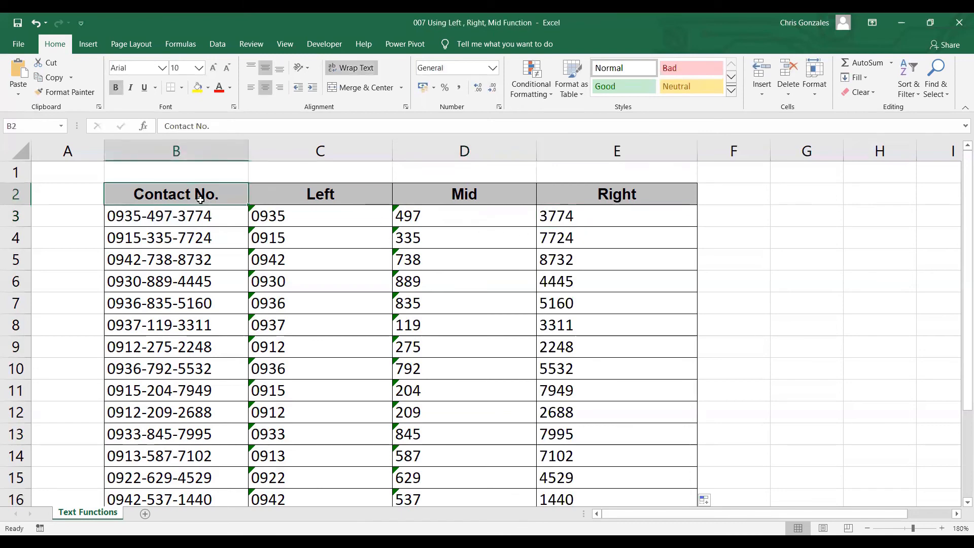